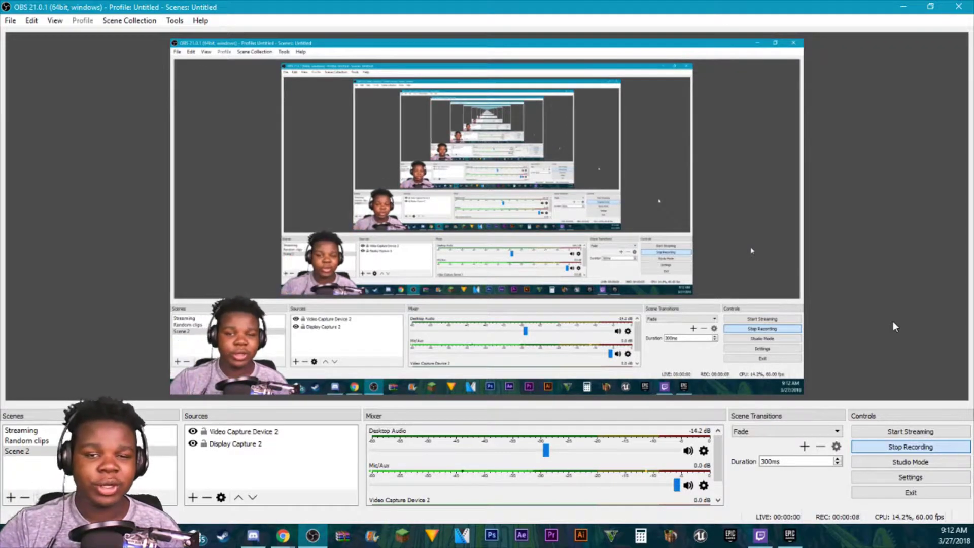
# Step: Open the settings and set the snap sensitivity for source alignment to 10.5
pyautogui.click(922, 479)
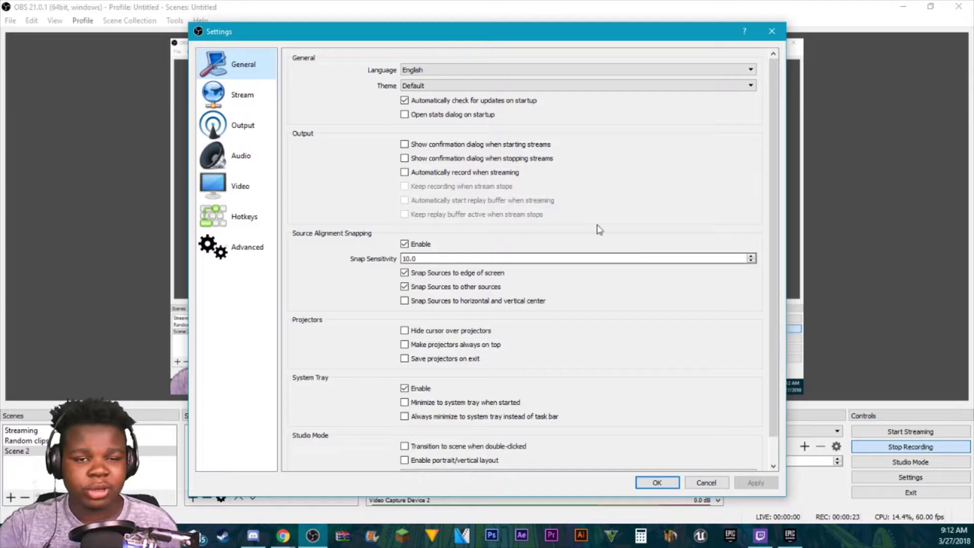
pyautogui.scroll(-1, 431, 259)
pyautogui.scroll(-1, 467, 270)
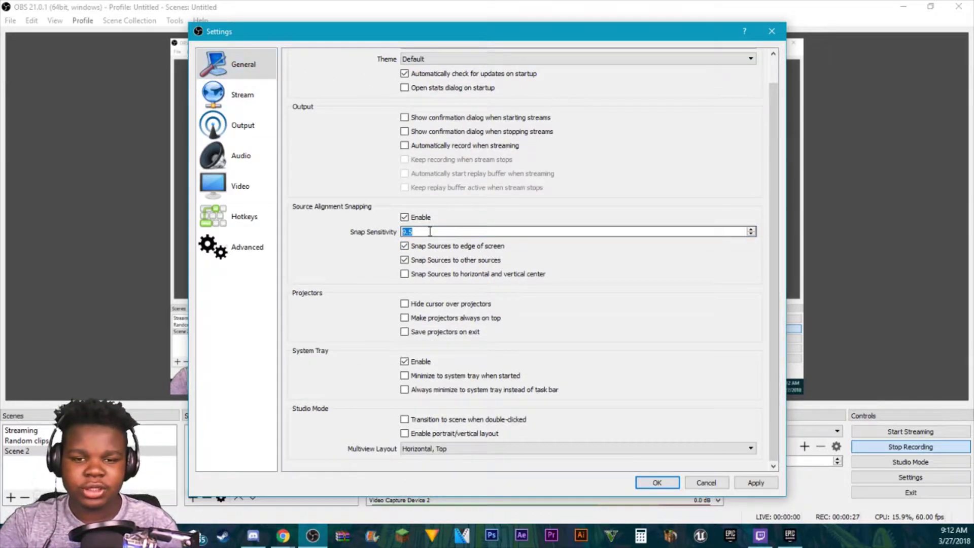
pyautogui.scroll(1, 430, 232)
pyautogui.scroll(2, 435, 230)
pyautogui.scroll(-1, 435, 230)
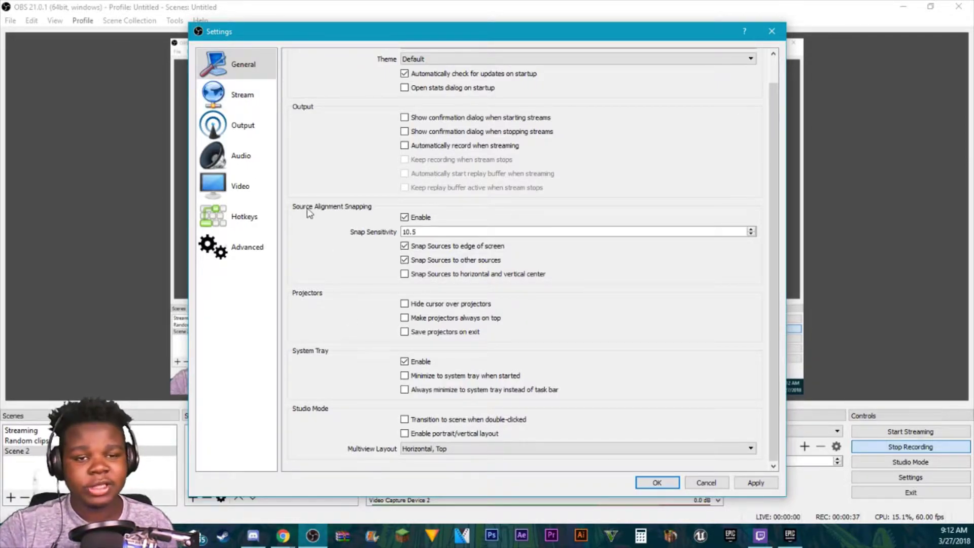
# Step: In the stream settings, try YouTube / YouTube Gaming as the streaming service and switch back to Twitch
pyautogui.click(244, 94)
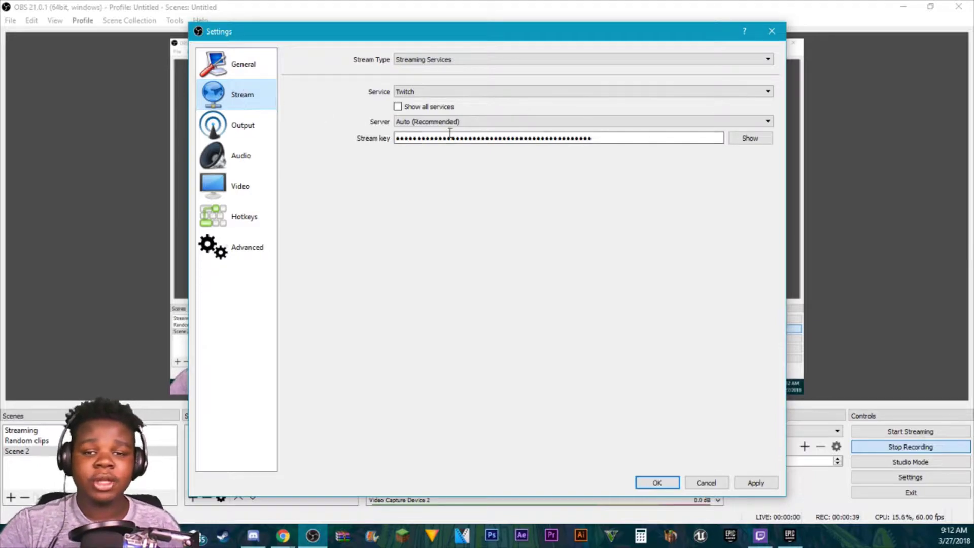
pyautogui.click(461, 92)
pyautogui.click(449, 109)
pyautogui.click(419, 92)
pyautogui.click(420, 102)
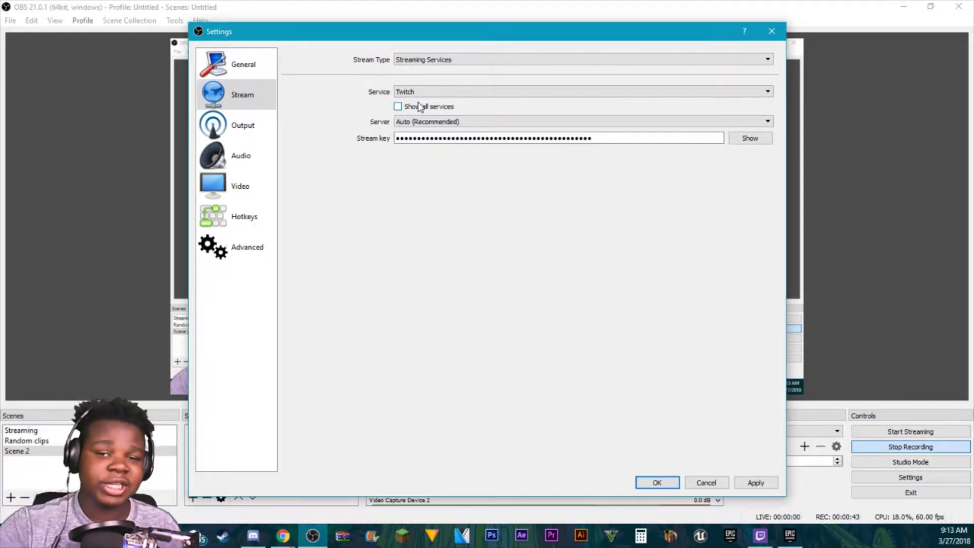
pyautogui.click(447, 93)
pyautogui.click(444, 109)
pyautogui.click(434, 93)
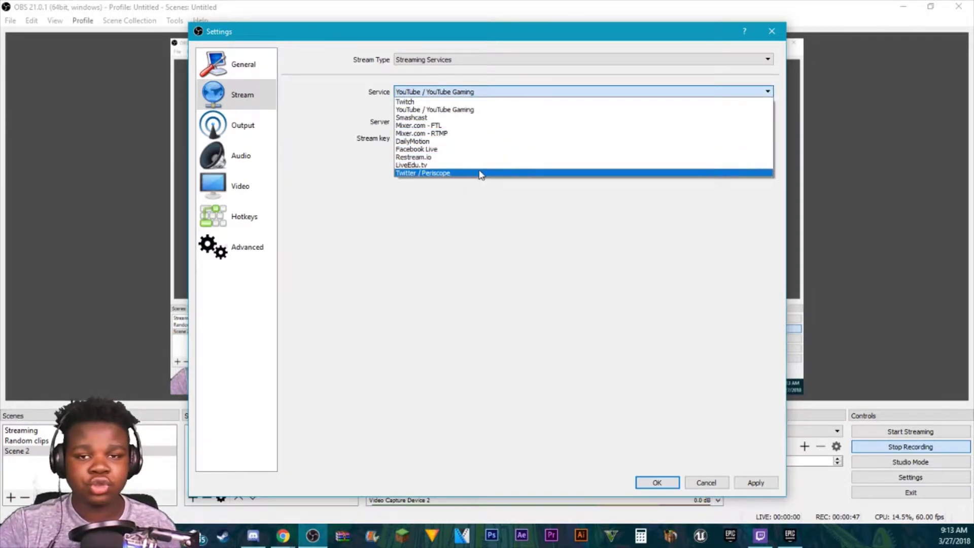
pyautogui.click(452, 90)
pyautogui.click(434, 93)
pyautogui.click(435, 102)
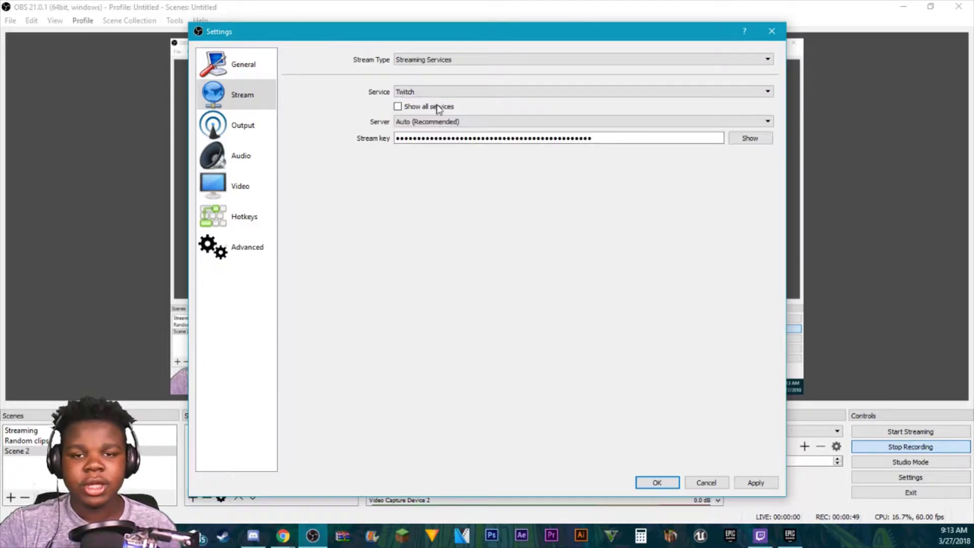
# Step: Enable showing all streaming services, try Afreeca.TV, and set the service back to Twitch
pyautogui.click(422, 107)
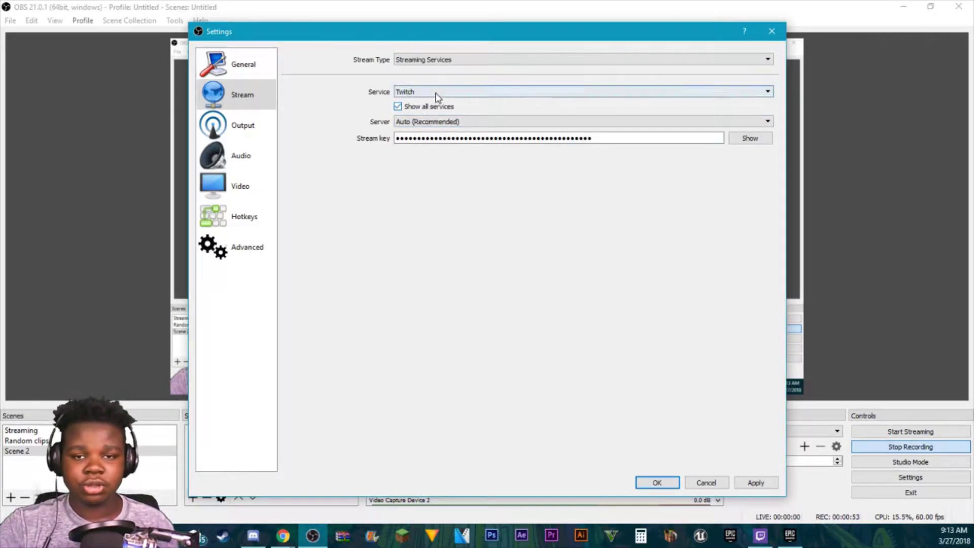
pyautogui.click(434, 93)
pyautogui.click(632, 268)
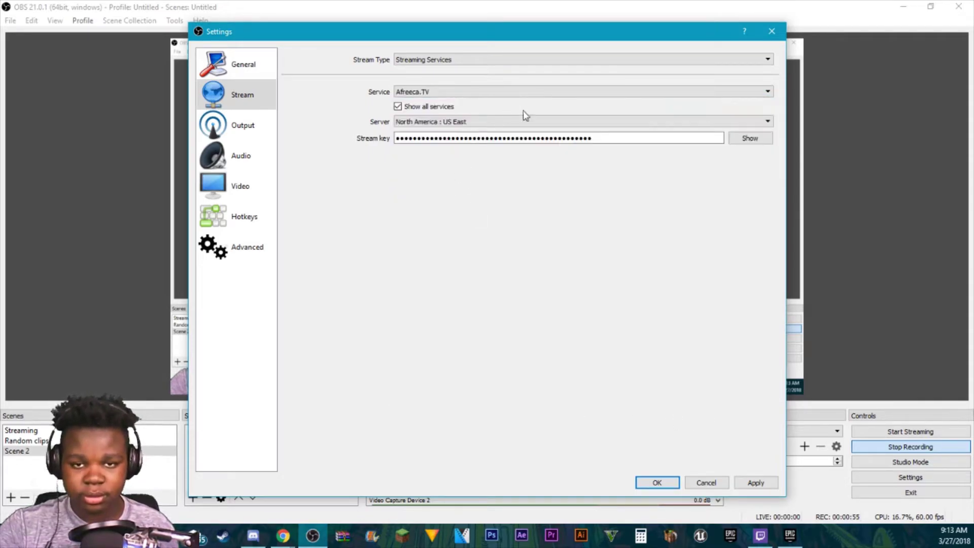
pyautogui.click(406, 92)
pyautogui.click(461, 102)
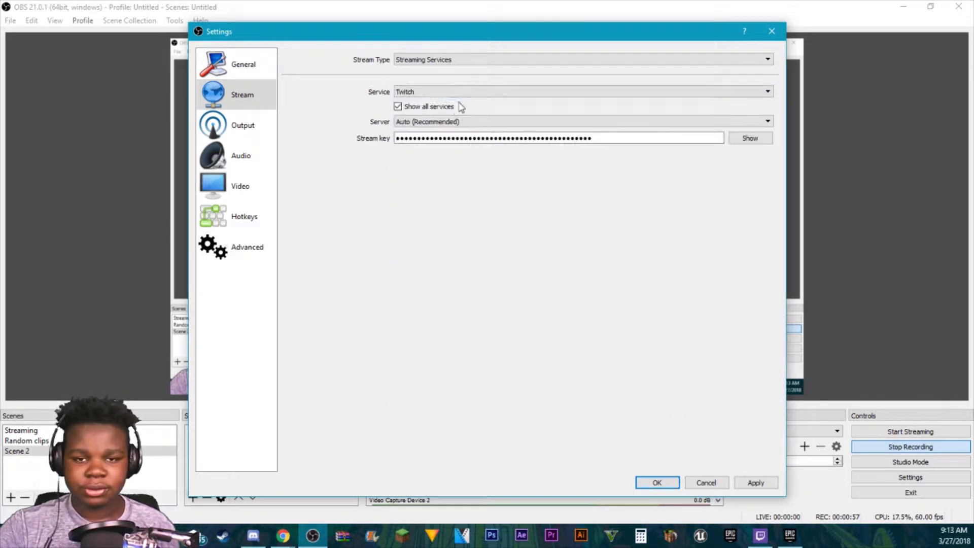
# Step: Look through the available Twitch servers, keeping Auto (Recommended) selected
pyautogui.click(442, 122)
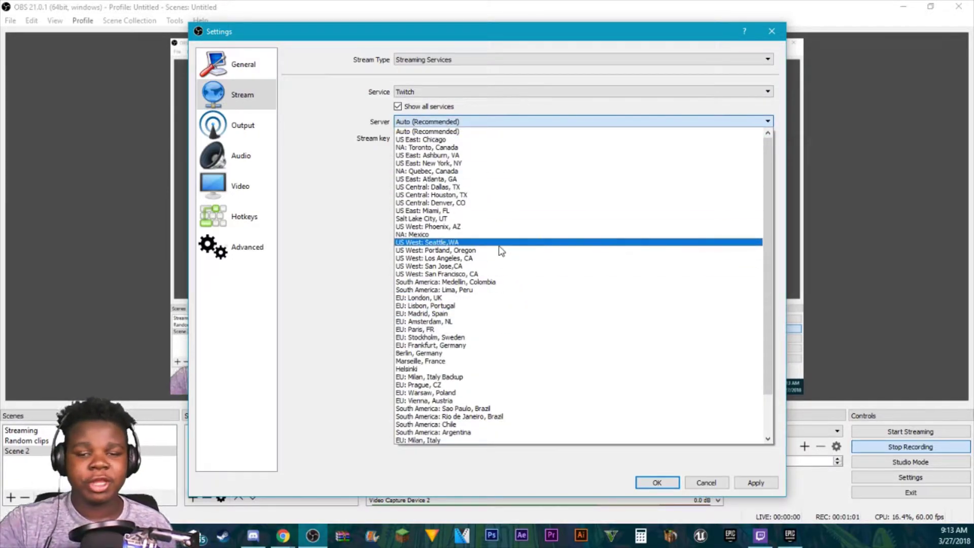
pyautogui.click(455, 131)
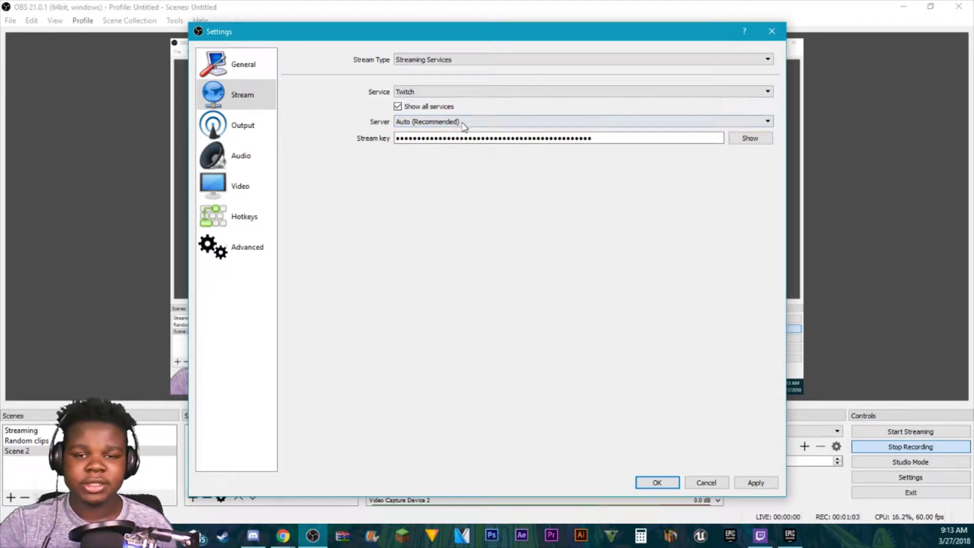
pyautogui.click(464, 122)
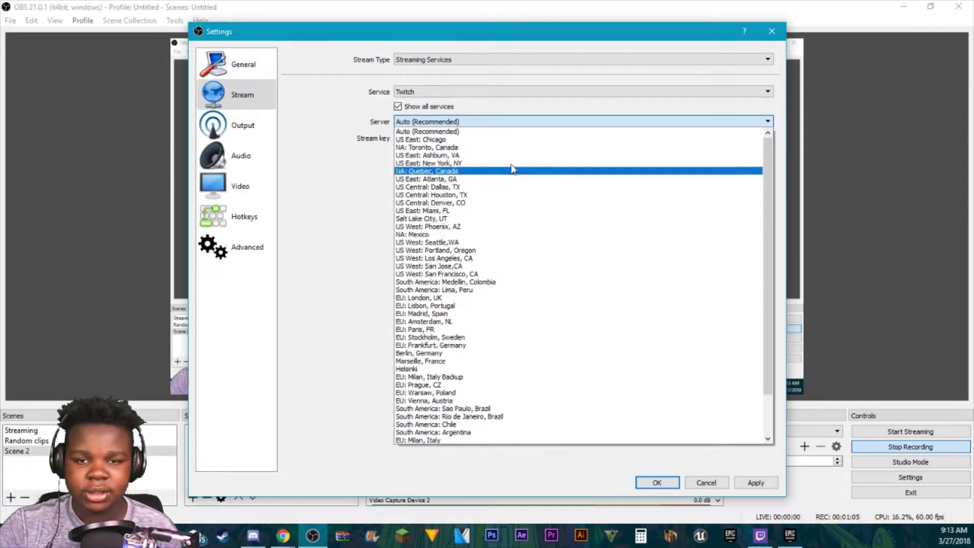
pyautogui.click(316, 299)
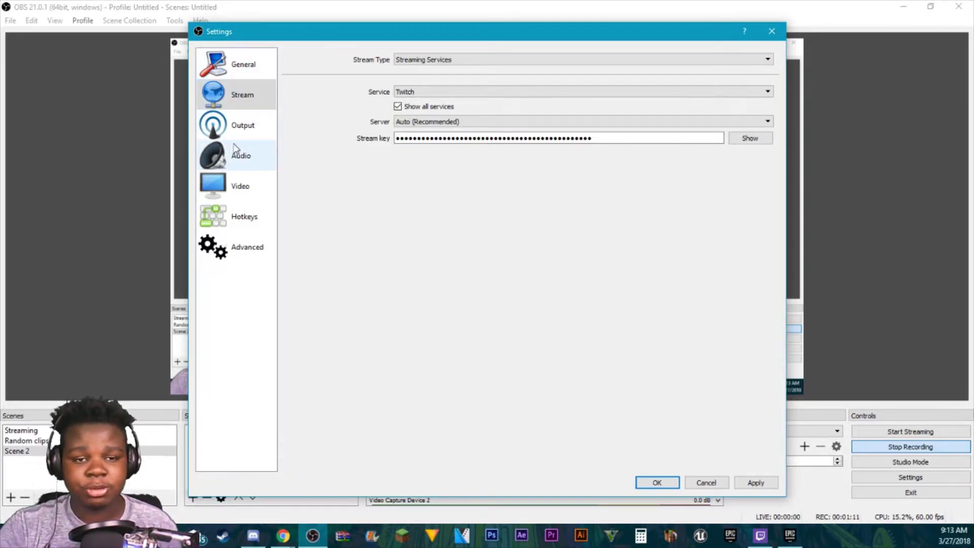
# Step: Review the streaming output settings, including the bitrate and the available CPU usage presets
pyautogui.click(234, 126)
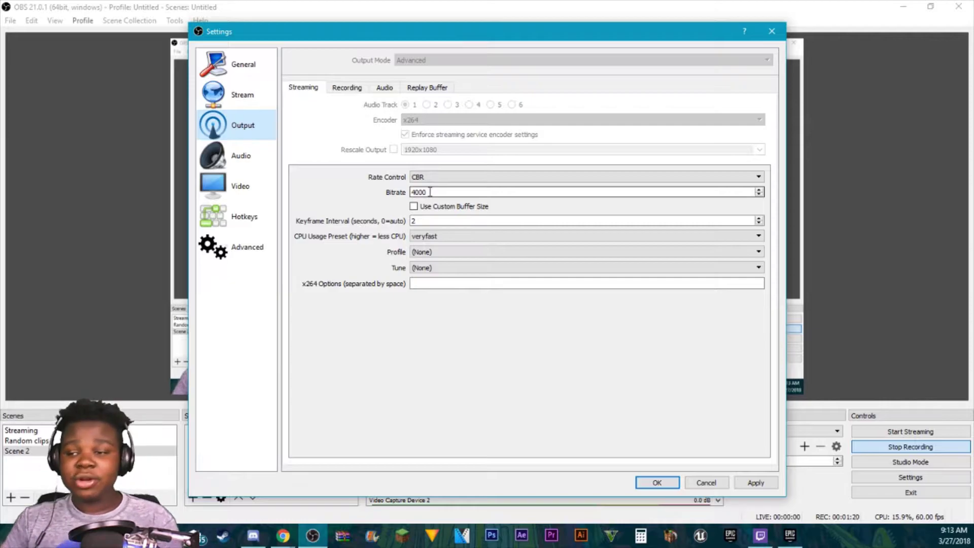
pyautogui.press('Down')
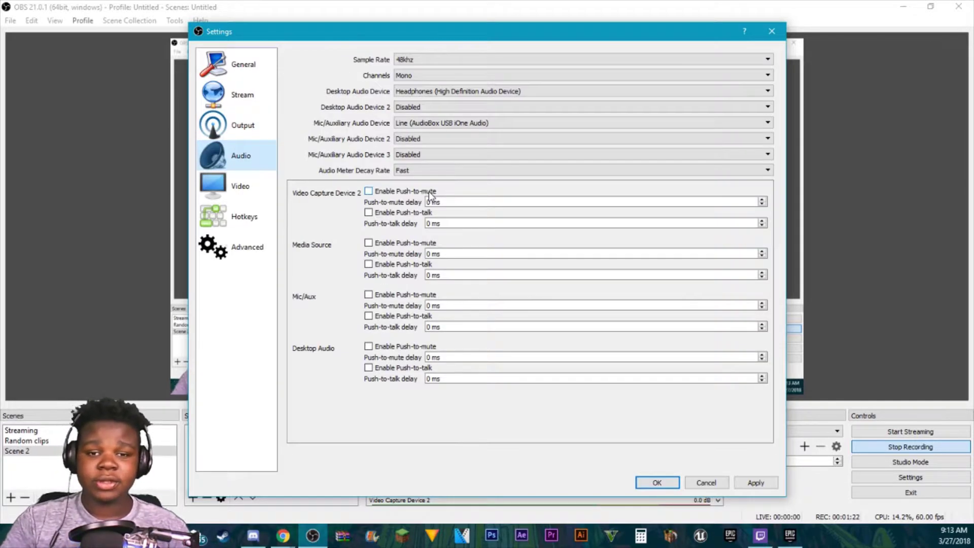
pyautogui.click(238, 125)
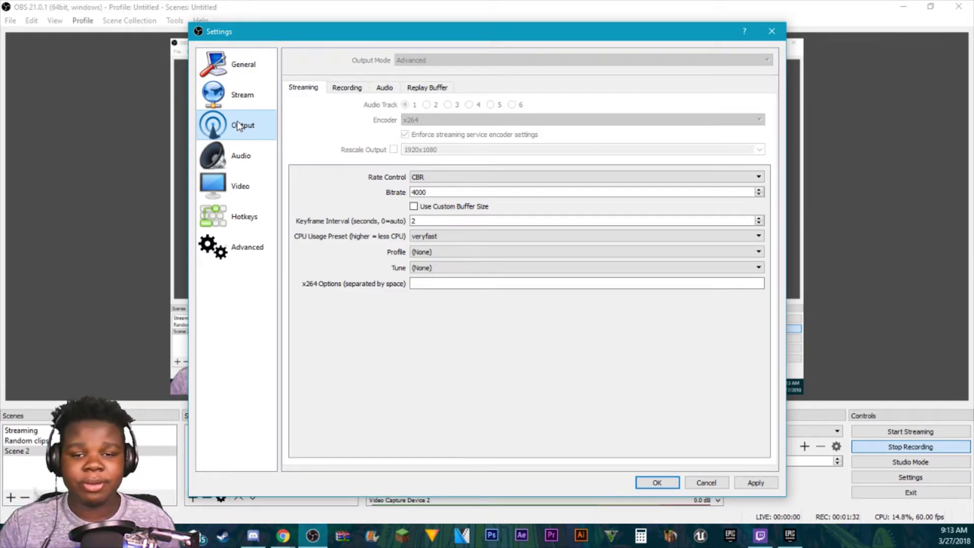
pyautogui.click(446, 236)
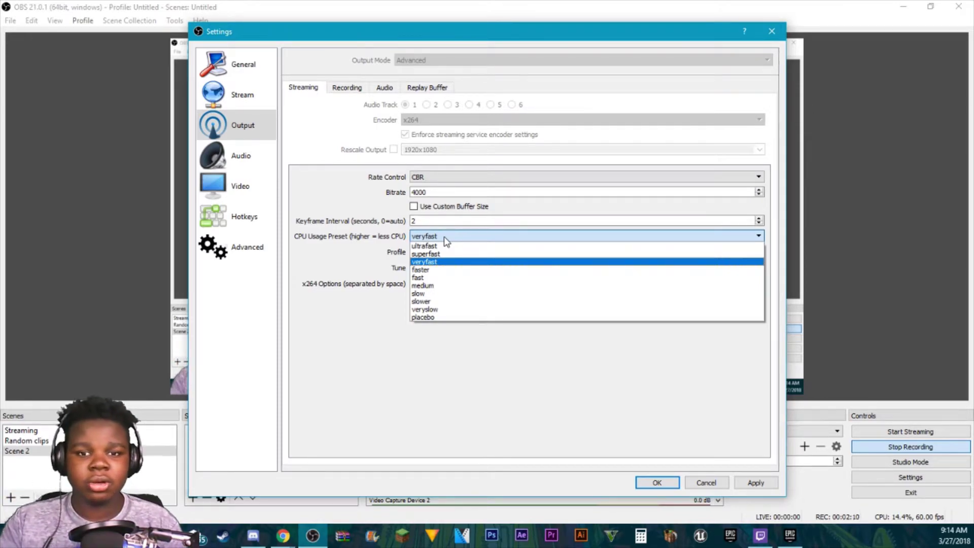
pyautogui.click(443, 236)
# Step: Review the audio, video, hotkey and advanced settings
pyautogui.click(238, 156)
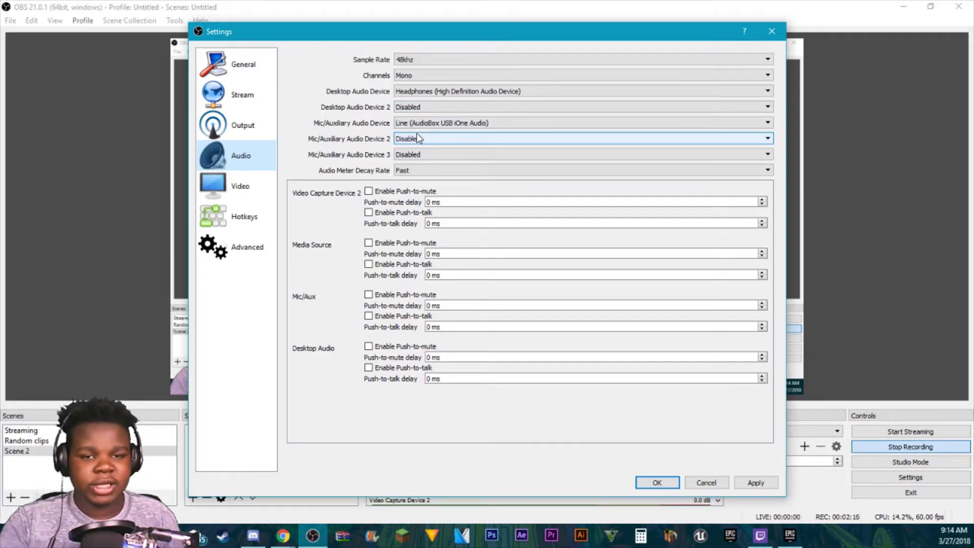
pyautogui.click(237, 191)
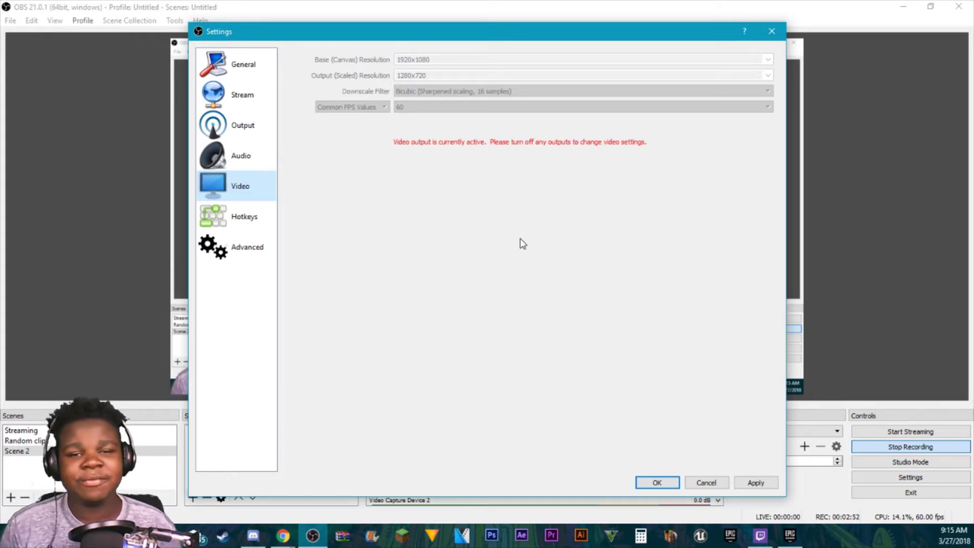
pyautogui.click(238, 216)
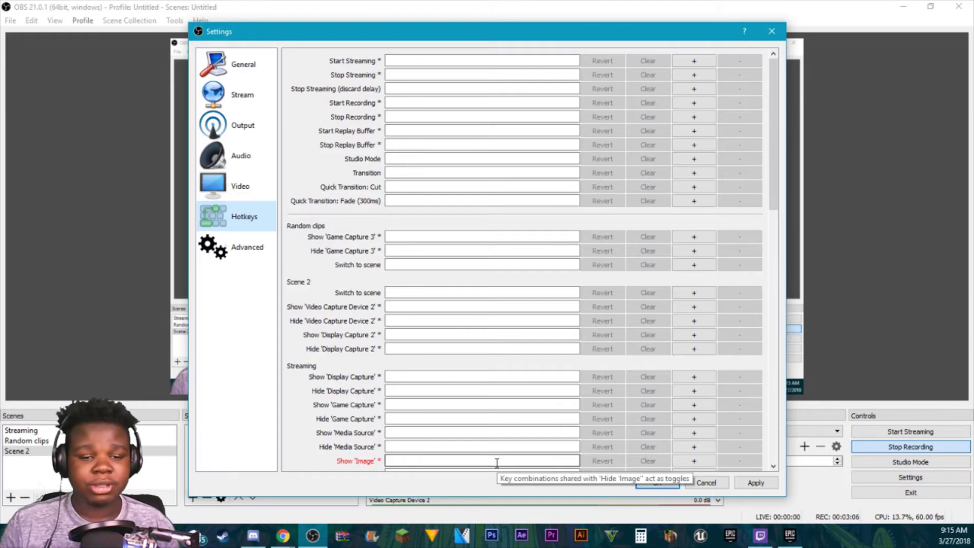
pyautogui.click(243, 246)
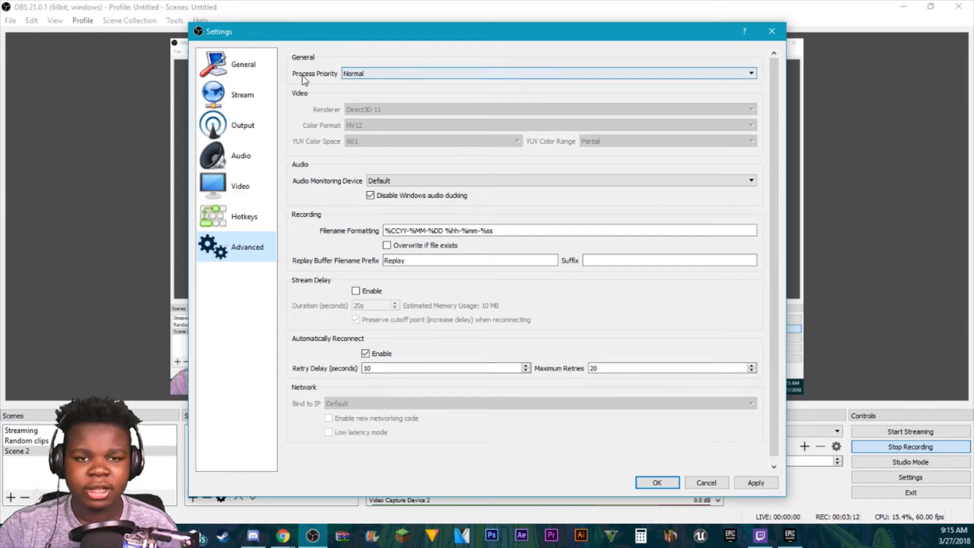
# Step: Go back over the stream and output settings and examine the recording output options
pyautogui.click(229, 94)
pyautogui.click(244, 159)
pyautogui.click(245, 120)
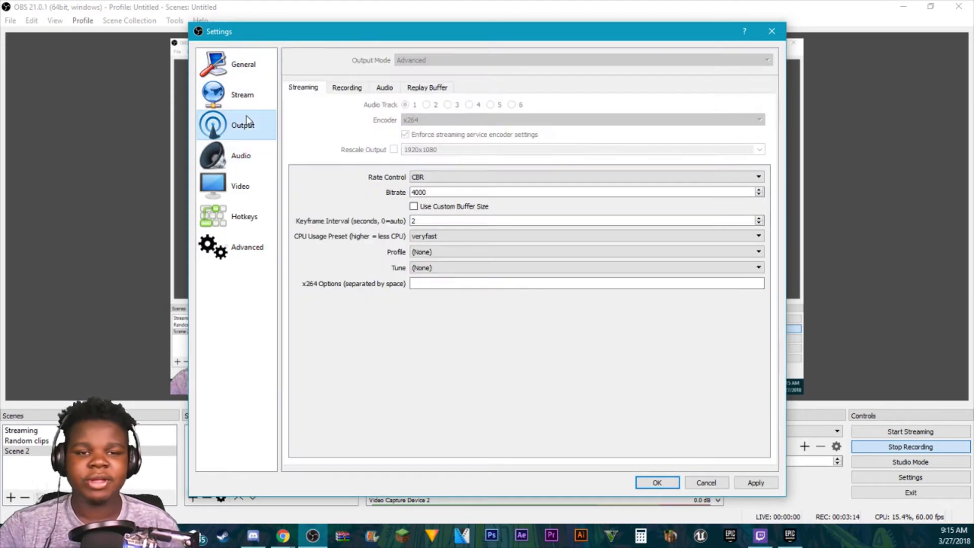
pyautogui.click(246, 96)
pyautogui.click(244, 127)
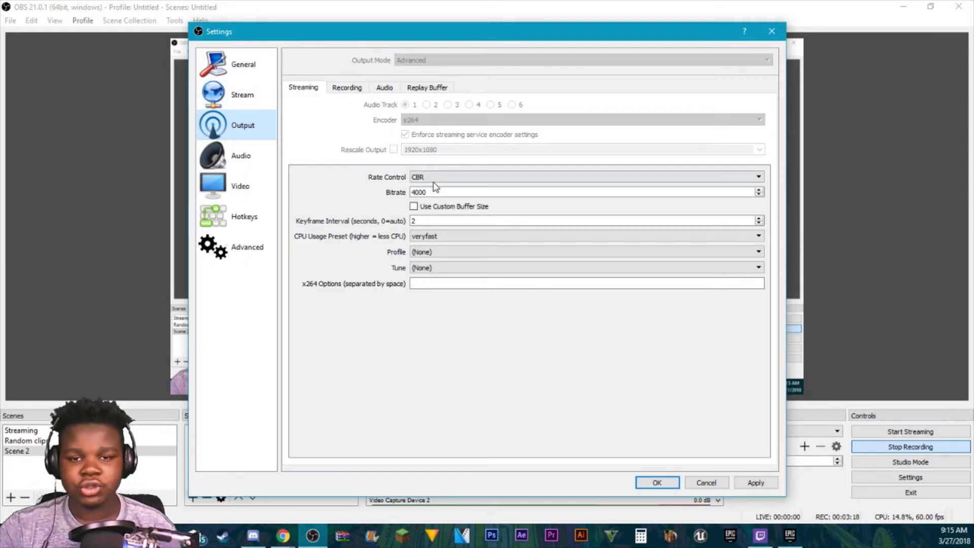
pyautogui.click(349, 90)
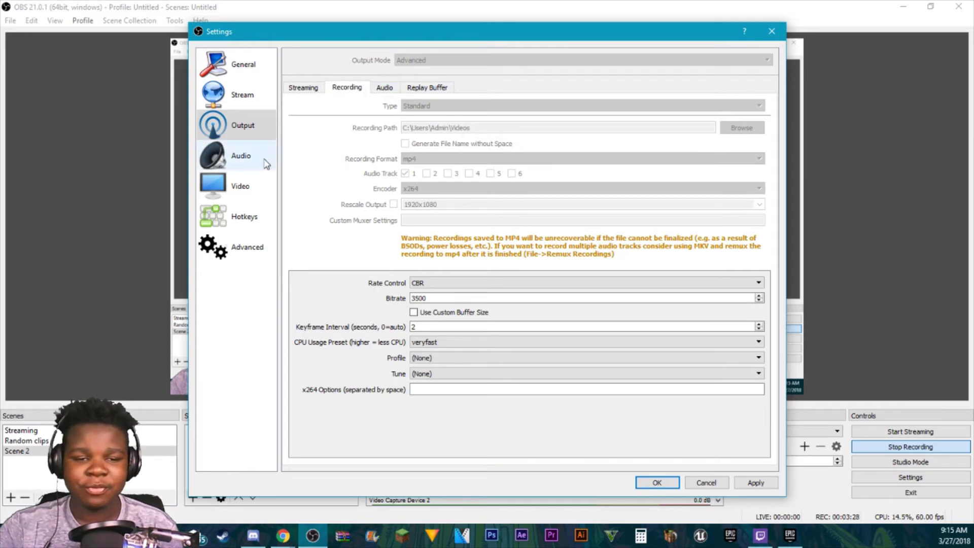
# Step: Return to the general settings, apply the changes and close the settings
pyautogui.click(248, 158)
pyautogui.click(246, 126)
pyautogui.click(246, 95)
pyautogui.click(257, 65)
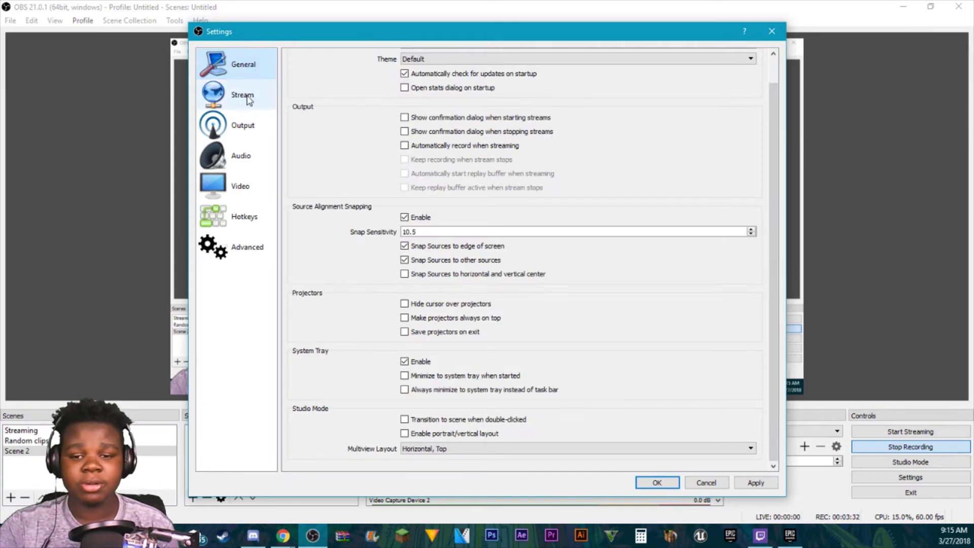
pyautogui.click(744, 484)
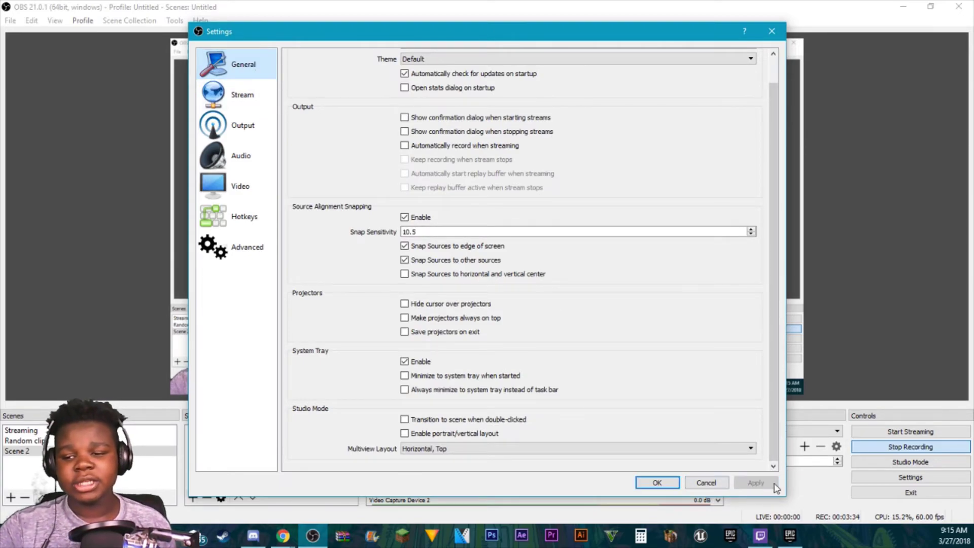
pyautogui.click(660, 482)
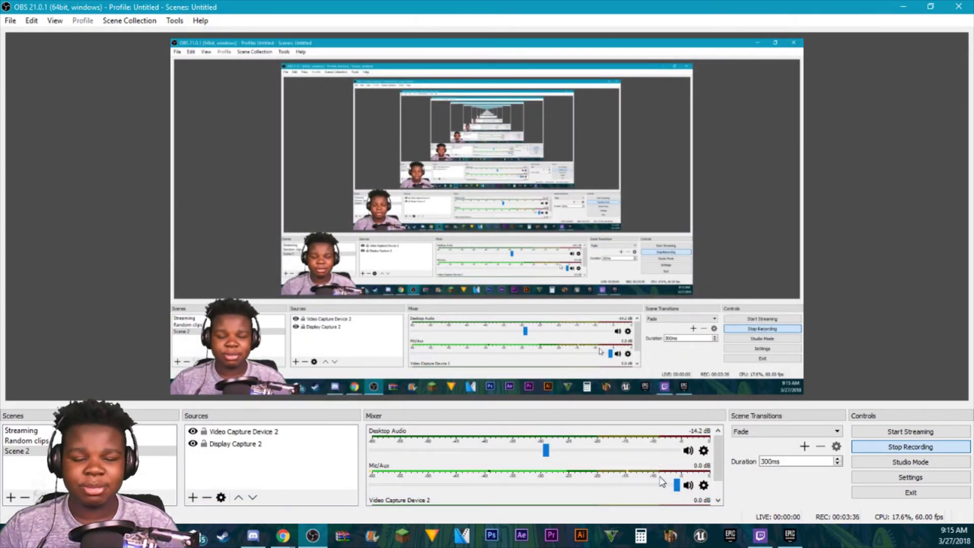